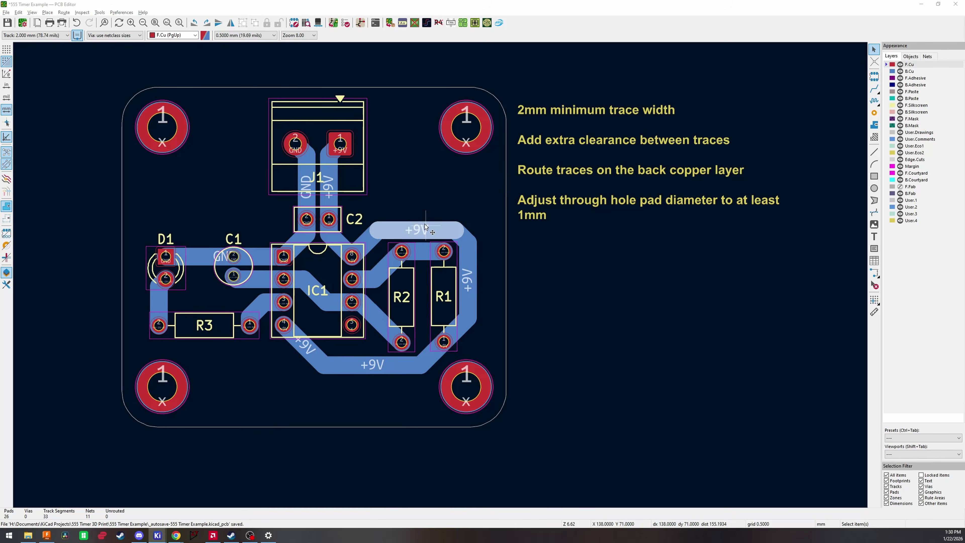
Check the track width of the +9V trace segment running above R2 and R1 in its properties
key("e")
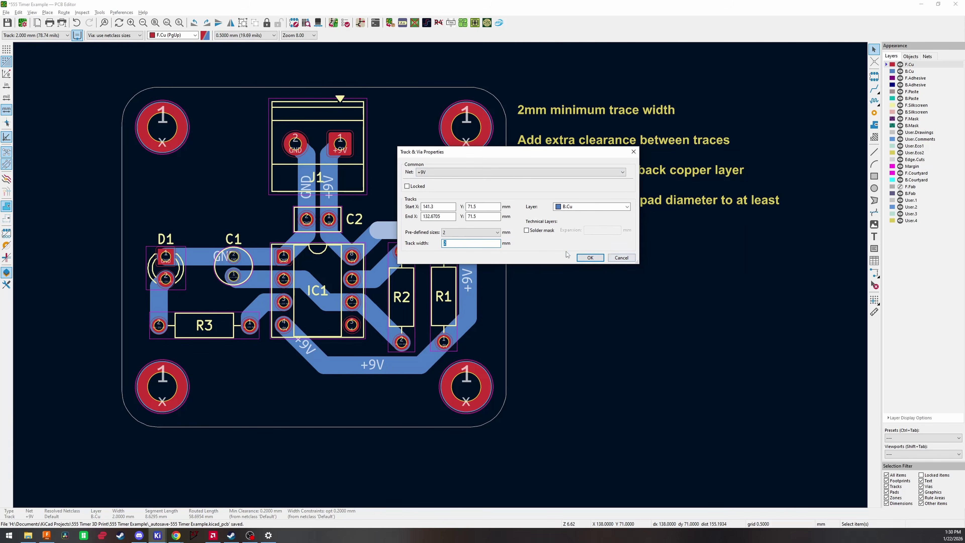
left_click(621, 258)
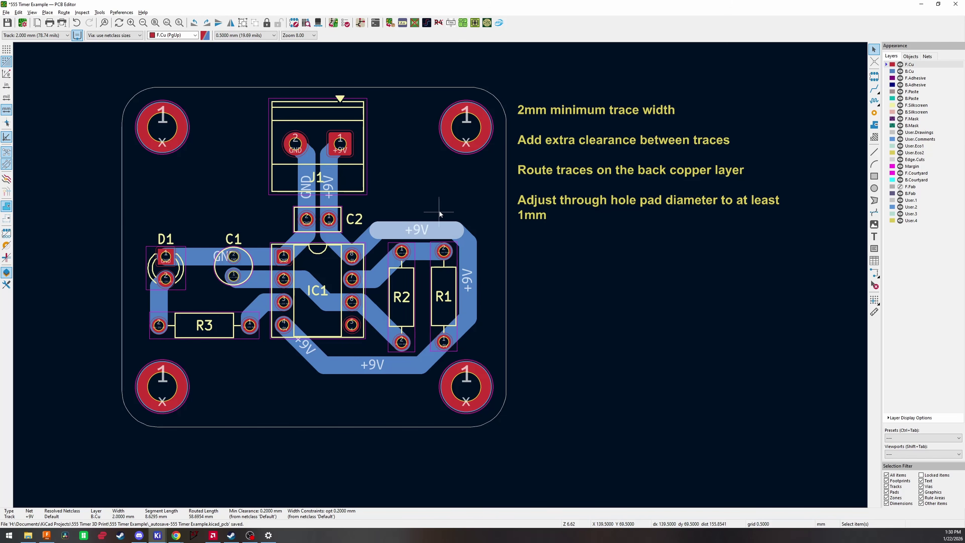
left_click(431, 211)
key("x")
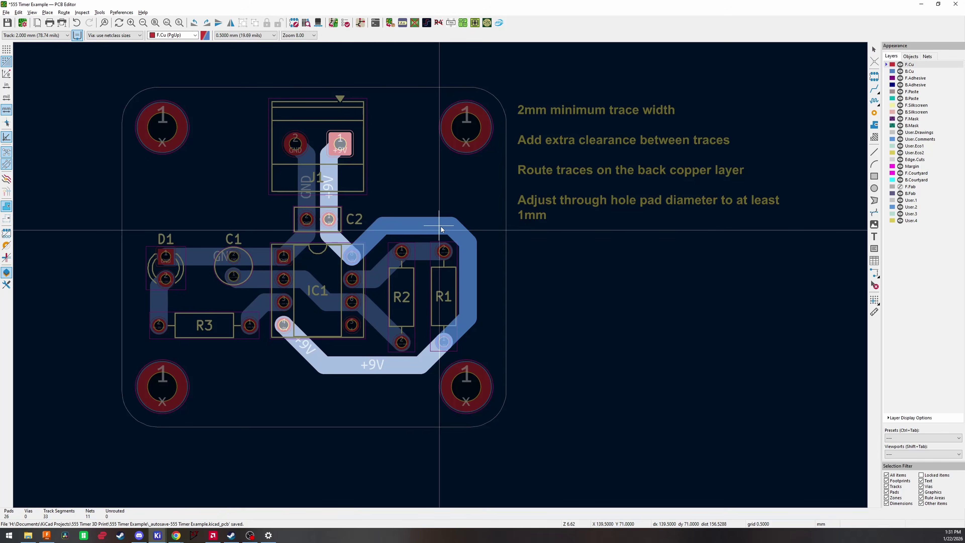
key("Escape")
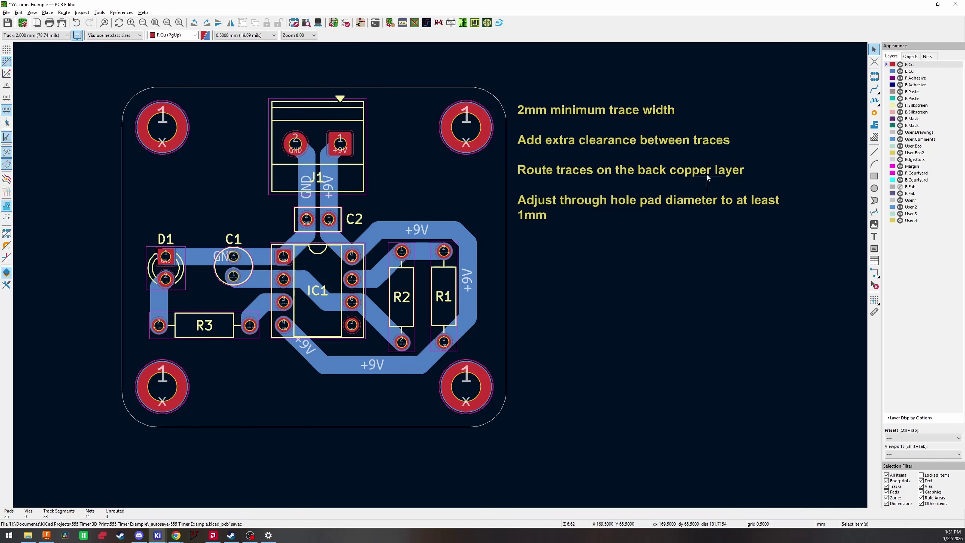
left_click(437, 230)
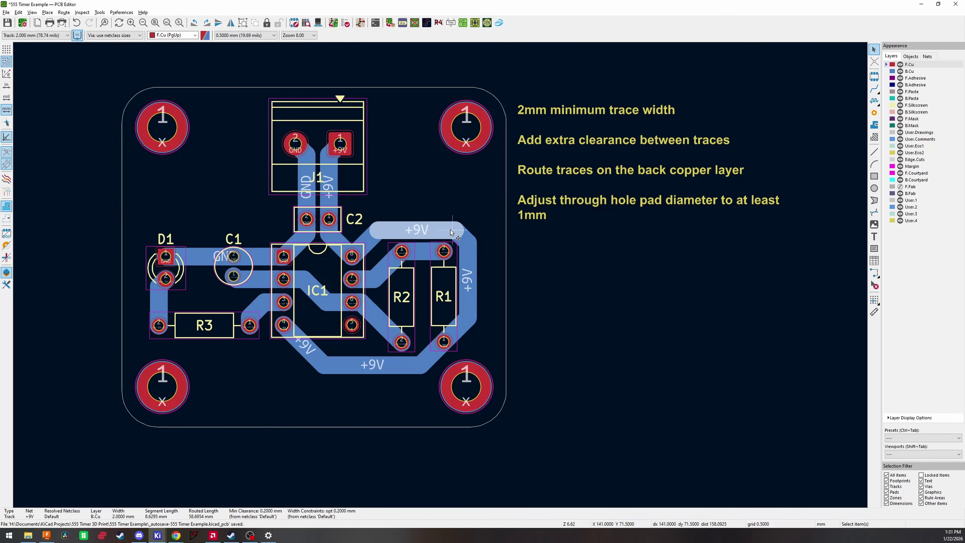
left_click(470, 250)
left_click(536, 309)
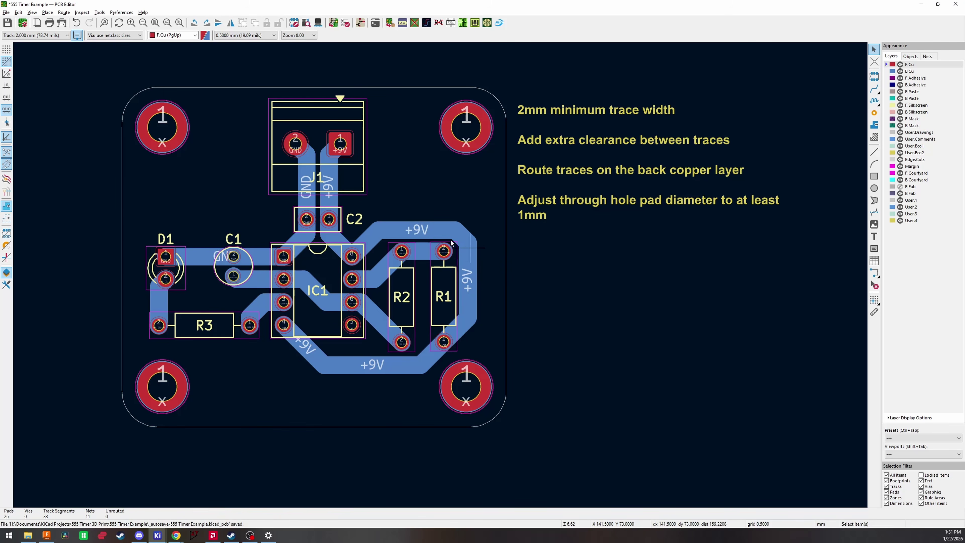
Check the hole diameter of pad 1 on resistor R1 in its pad properties
left_click(444, 343)
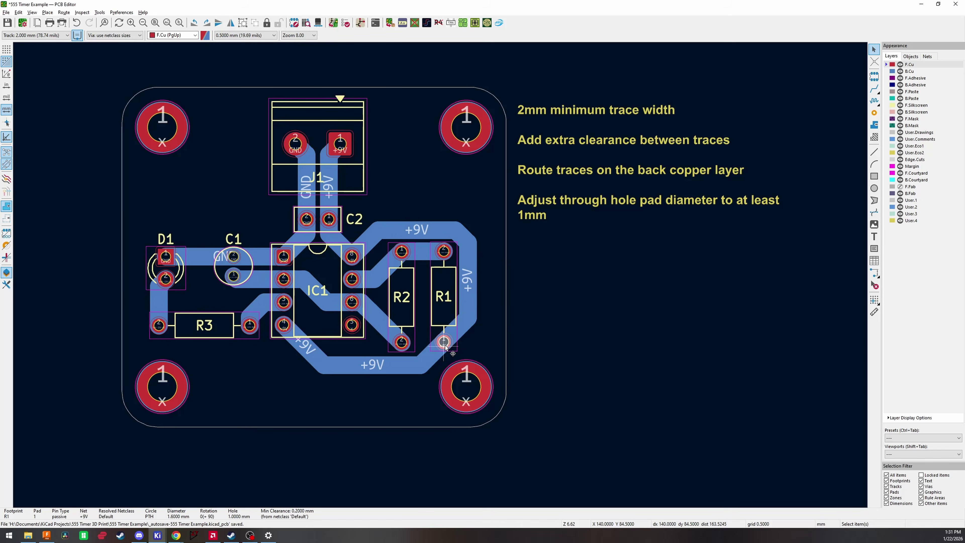
double_click(444, 343)
double_click(340, 305)
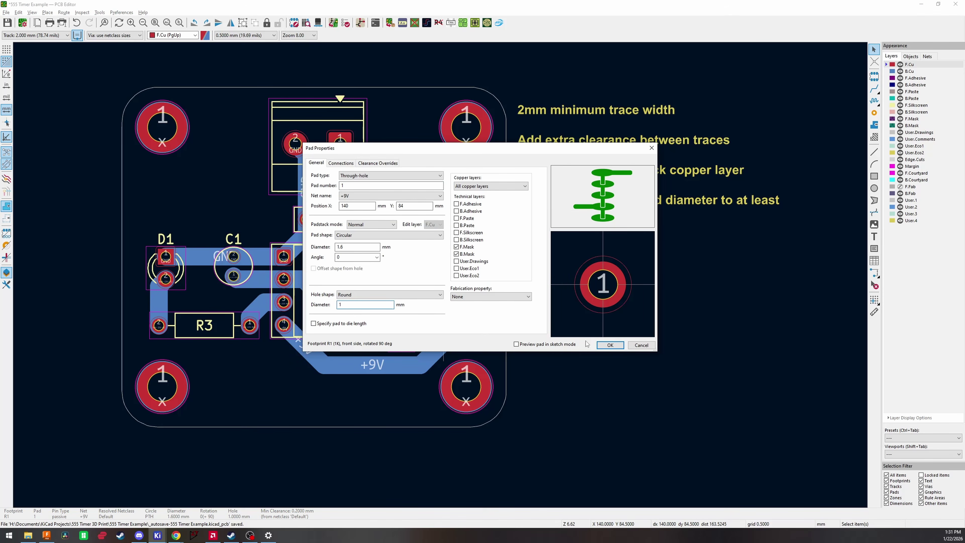
left_click(610, 345)
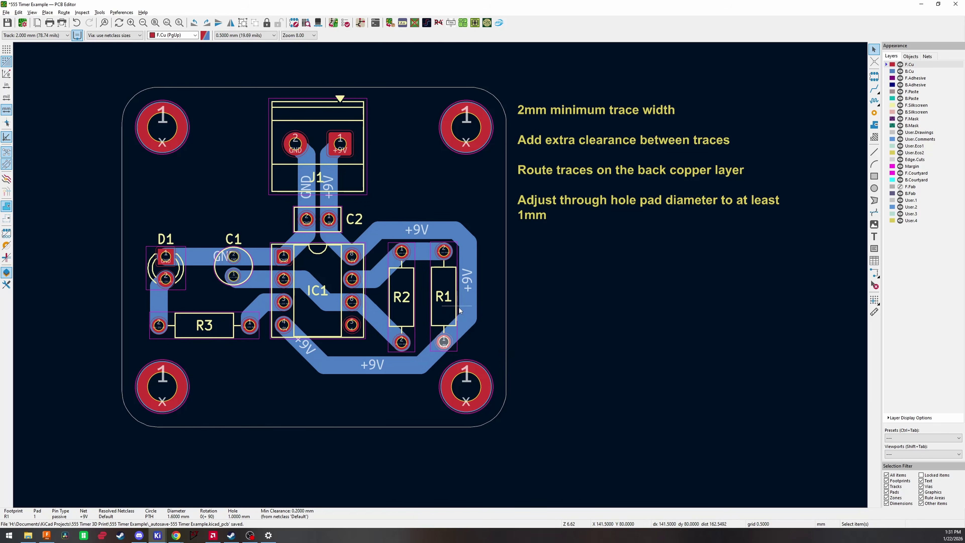
left_click(523, 329)
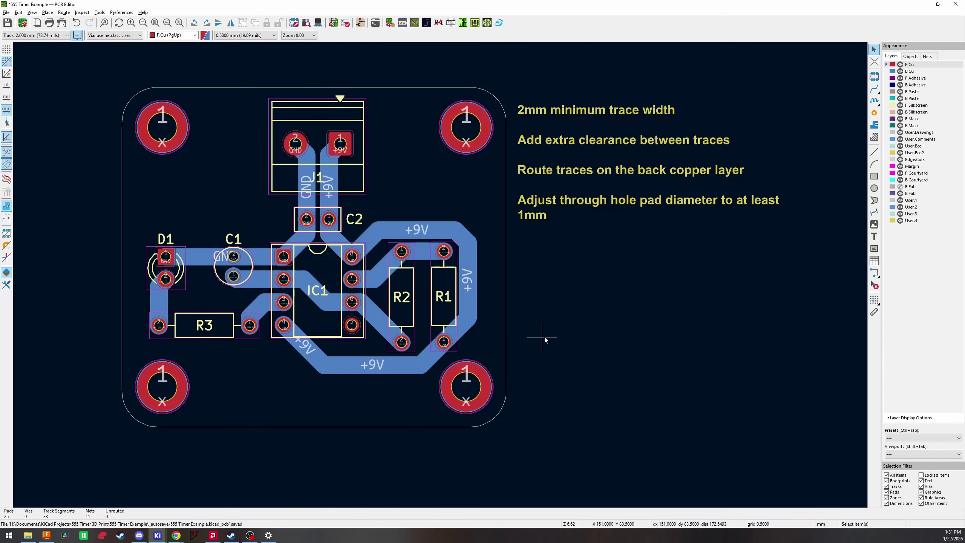
double_click(443, 341)
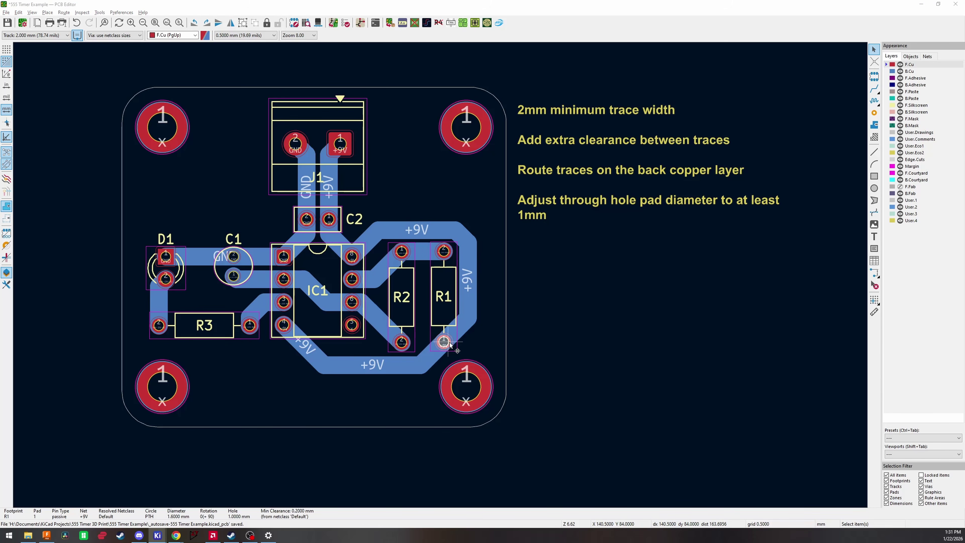
left_click(640, 344)
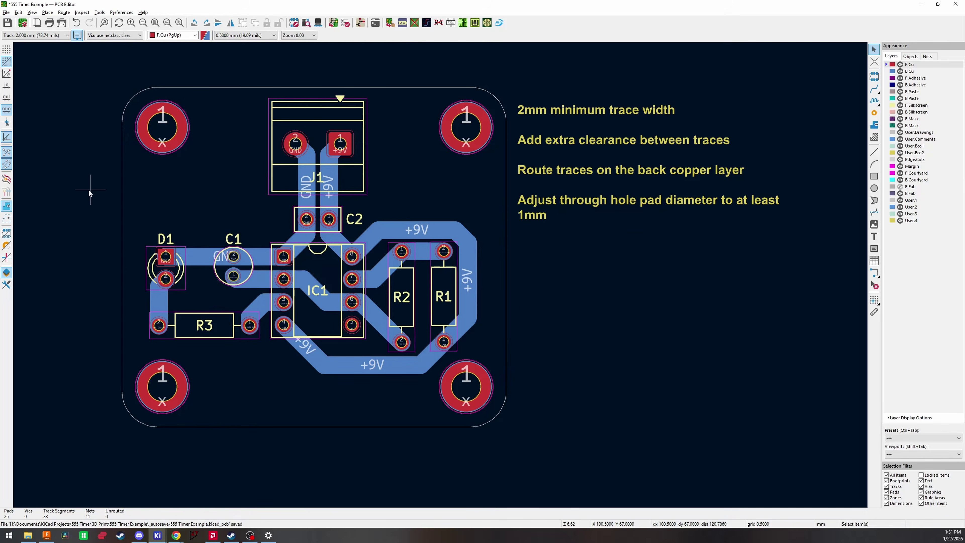
Export the board as the STEP file 555 Timer Example.step with component export turned off
left_click(5, 12)
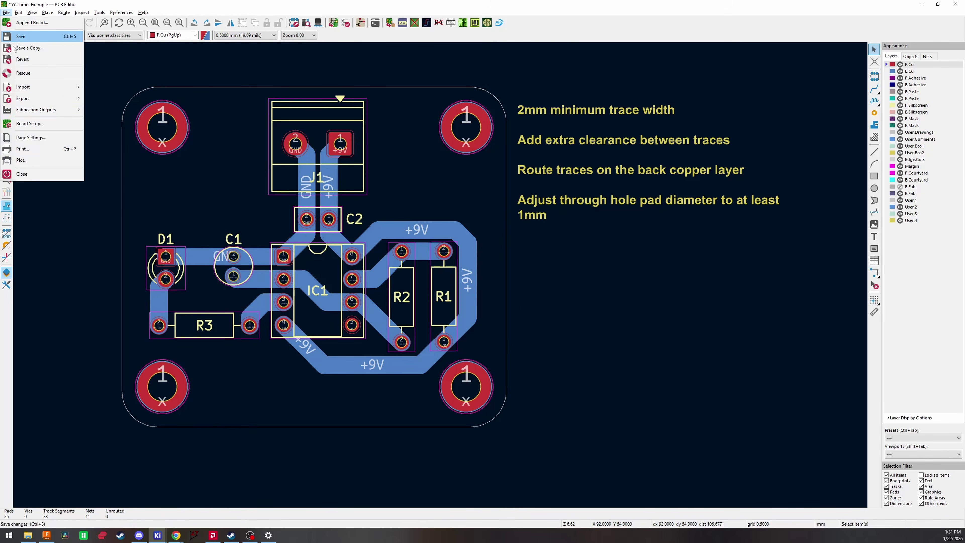
mouse_move(35, 99)
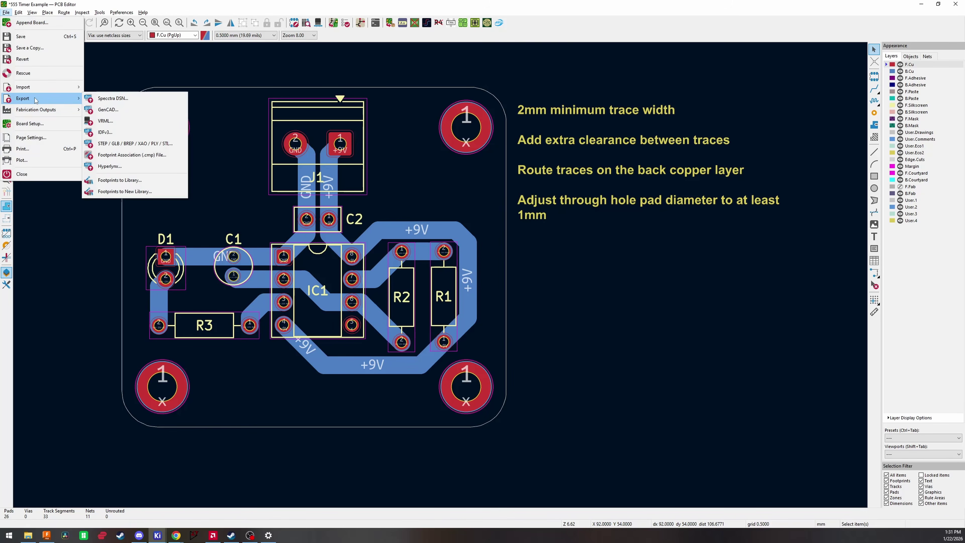
left_click(114, 144)
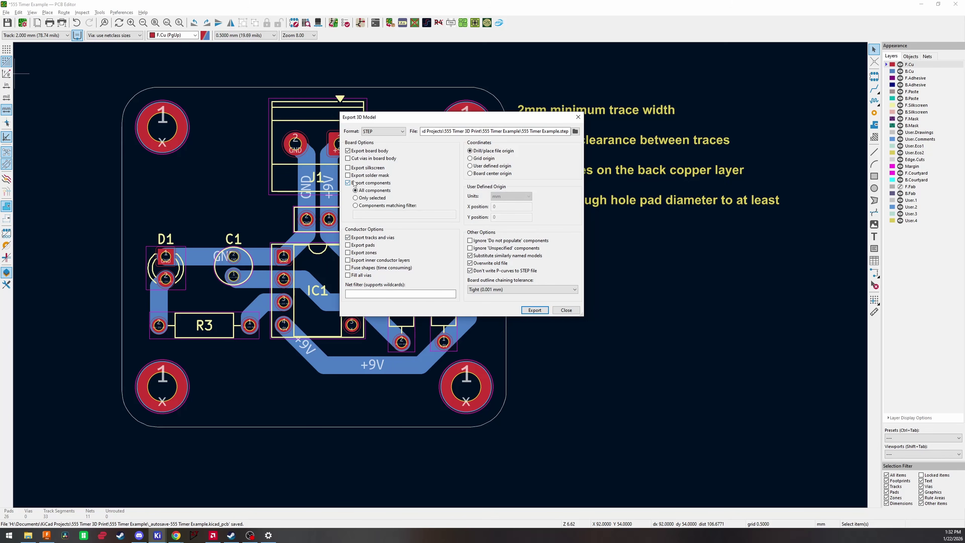
left_click(360, 184)
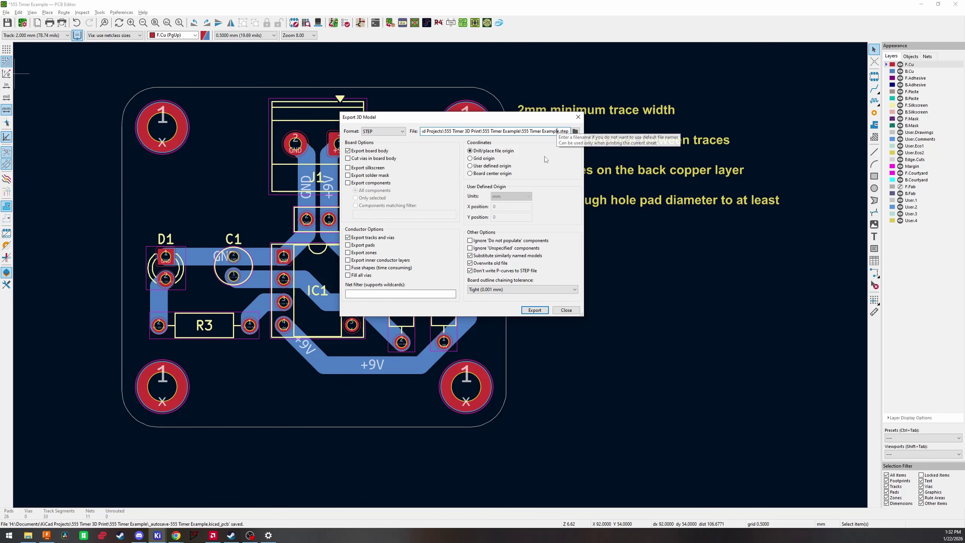
left_click(537, 311)
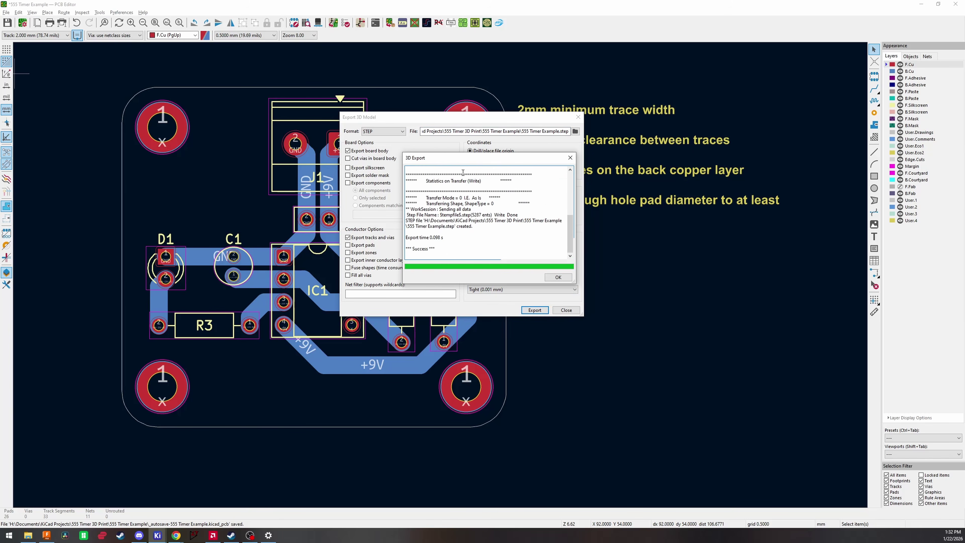
left_click(557, 277)
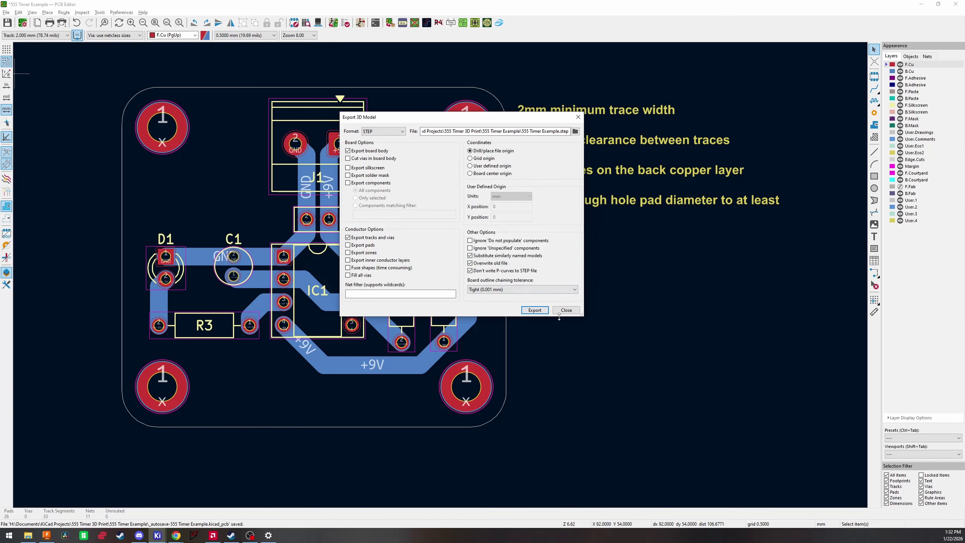
left_click(566, 310)
Switch to Autodesk Fusion and open 555 Timer Example.step from the computer
left_click(46, 535)
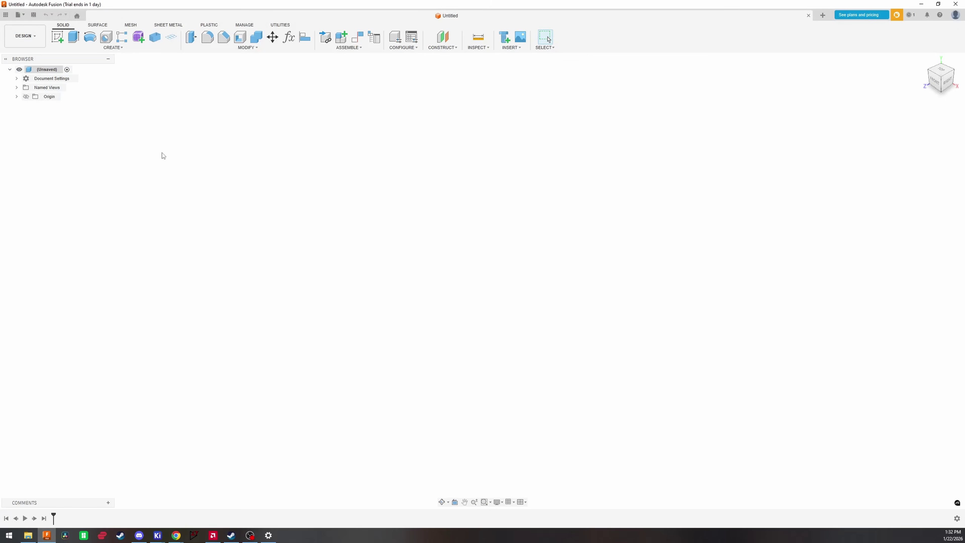
left_click(25, 15)
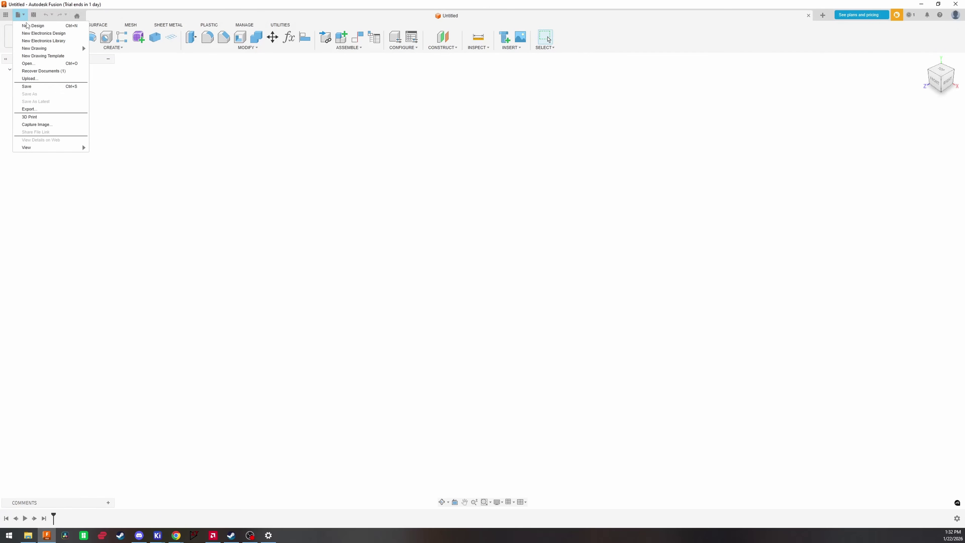
left_click(28, 63)
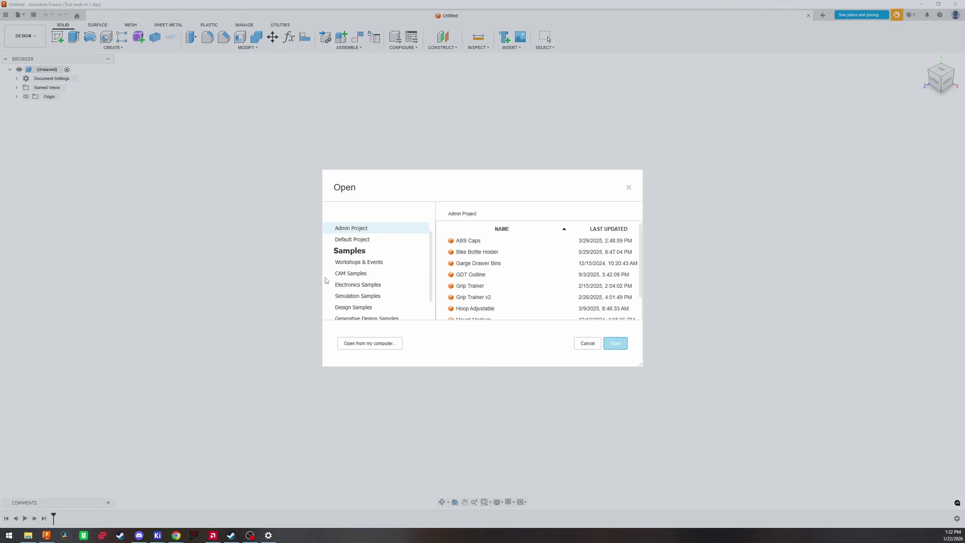
left_click(378, 348)
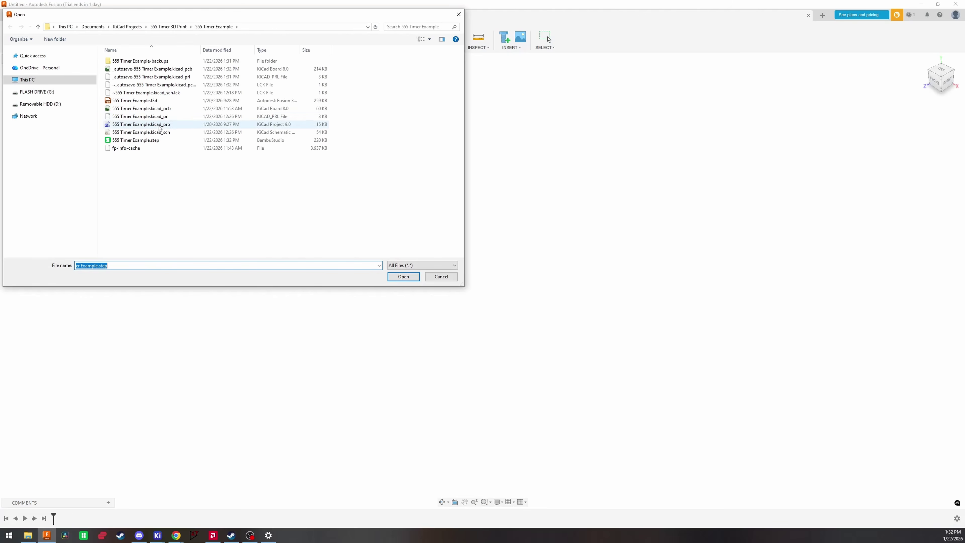
left_click(147, 141)
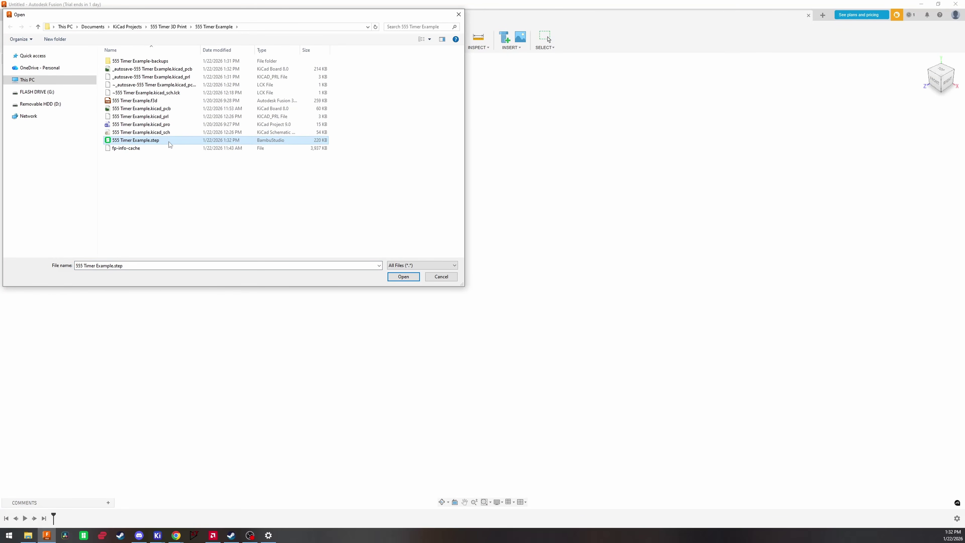
double_click(168, 141)
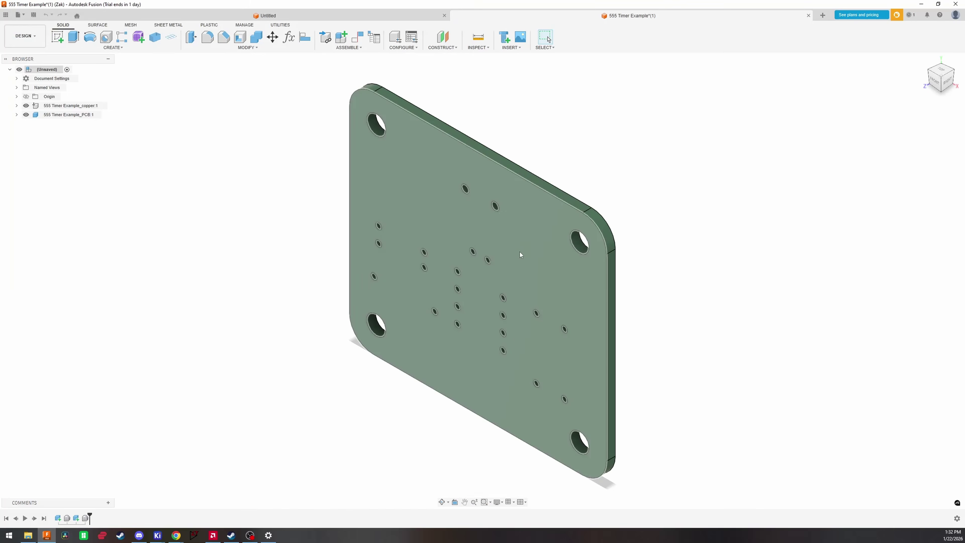
Examine the copper traces on the back side of the imported board
middle_click_drag(689, 314, 610, 283, "shift")
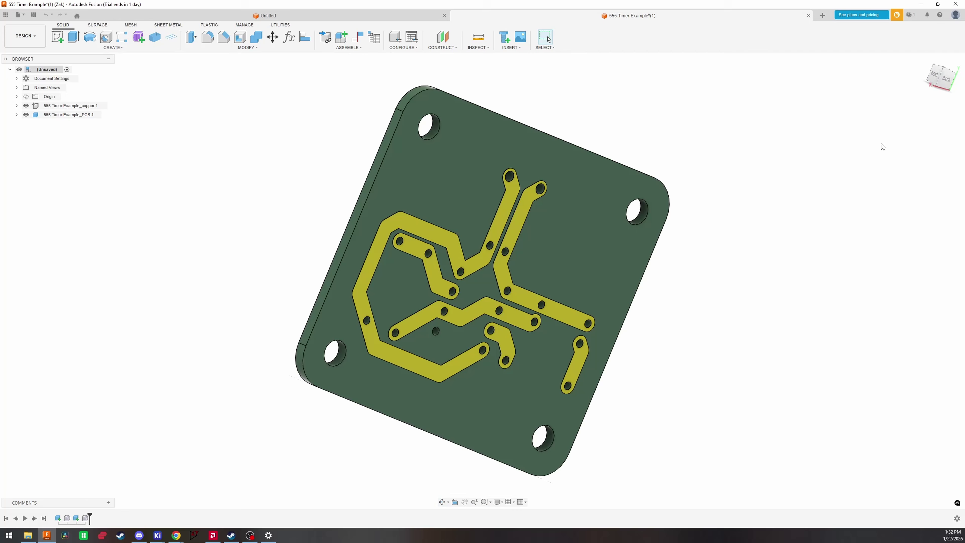
left_click(949, 80)
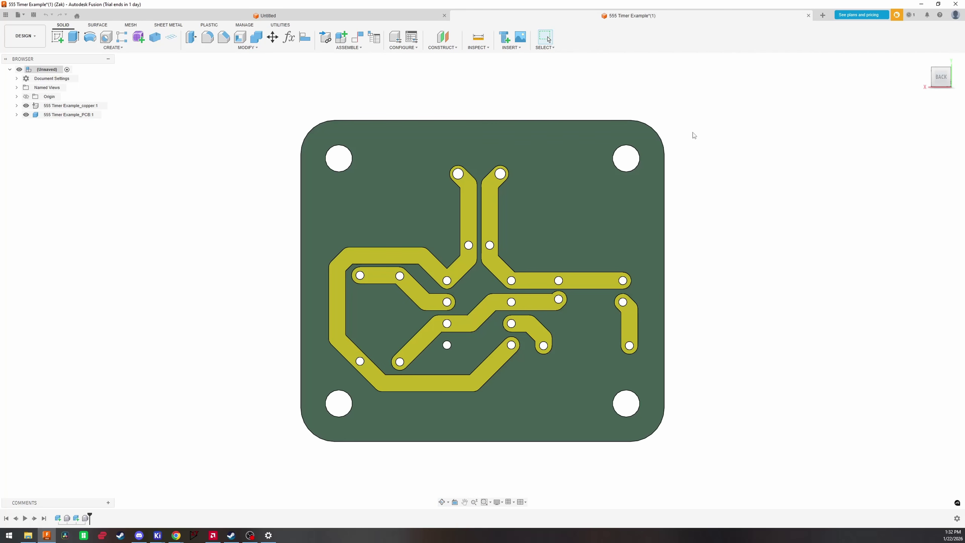
middle_click_drag(732, 240, 738, 206, "shift")
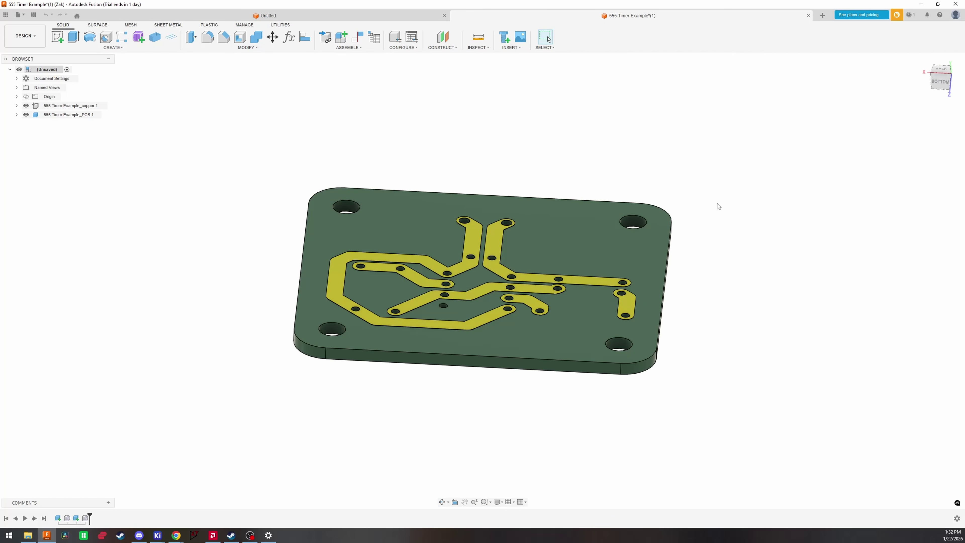
middle_click_drag(719, 192, 720, 203, "shift")
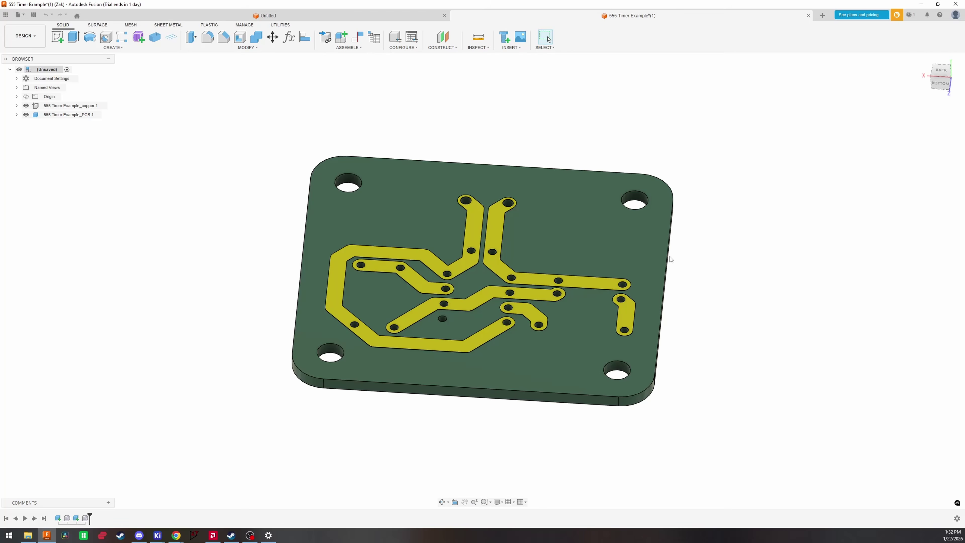
left_click(532, 279)
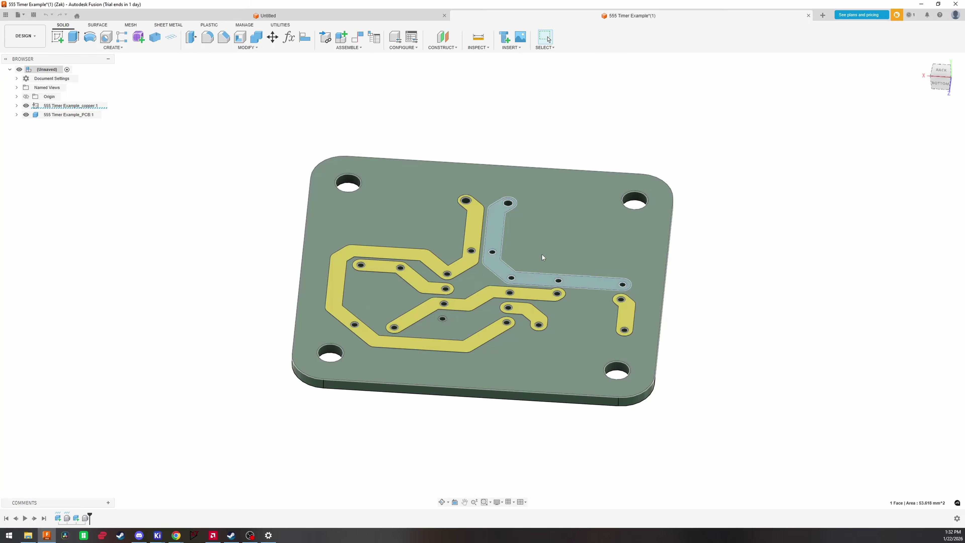
left_click(715, 263)
middle_click_drag(715, 263, 582, 273, "shift")
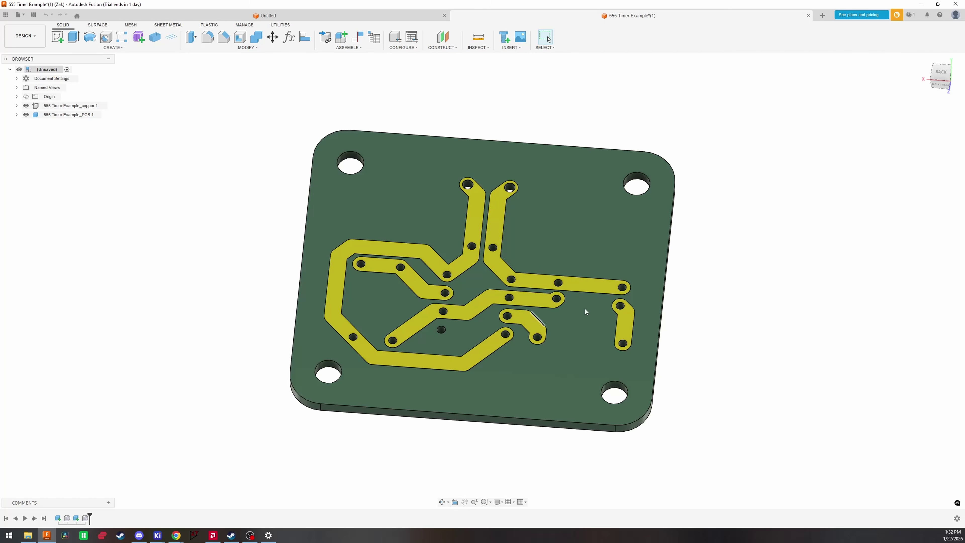
left_click(500, 222)
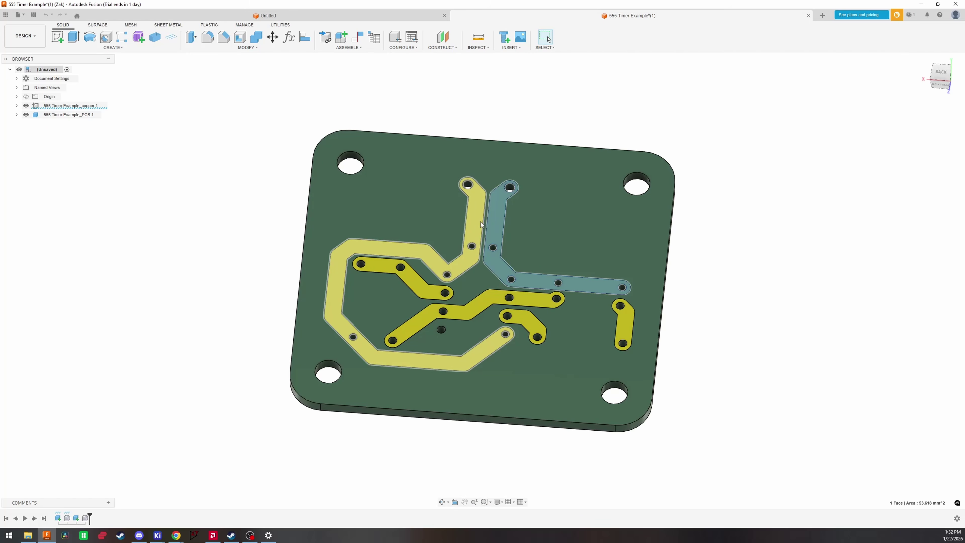
left_click(713, 223)
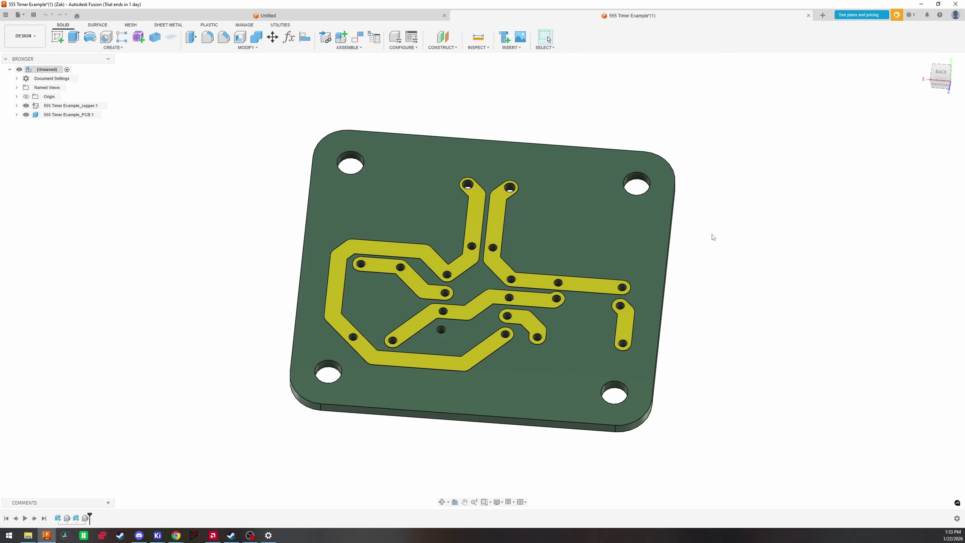
mouse_move(713, 236)
middle_mouse_down("shift")
mouse_move(708, 224)
mouse_move(712, 252)
middle_mouse_up("shift")
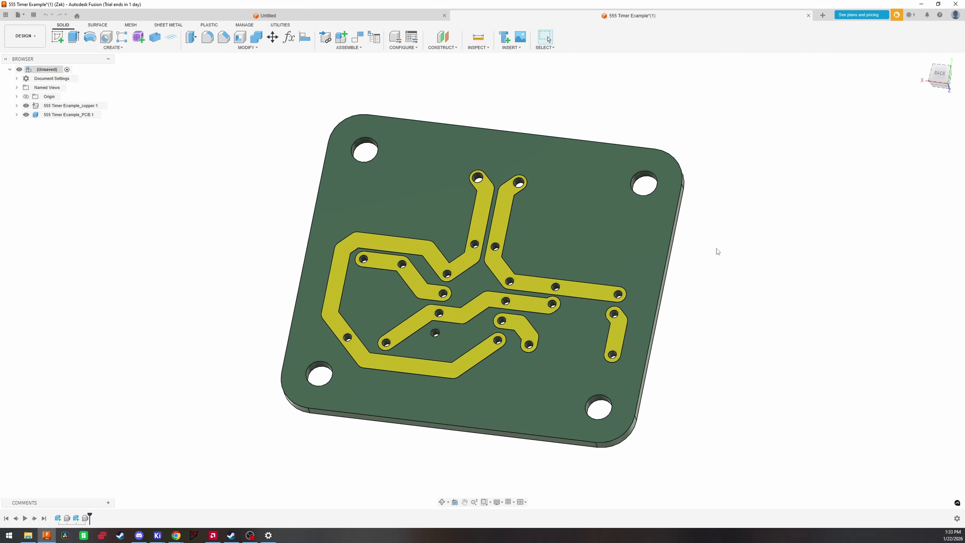
Extrude the faces of all six copper traces on the board's back side by 0.6 mm
key("e")
left_click(501, 209)
left_click(483, 209)
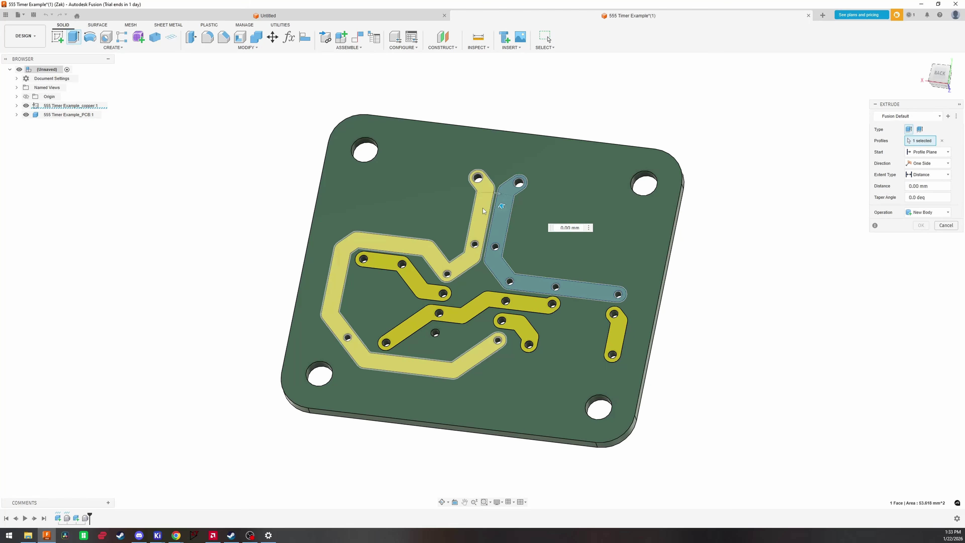
left_click(420, 291)
left_click(422, 323)
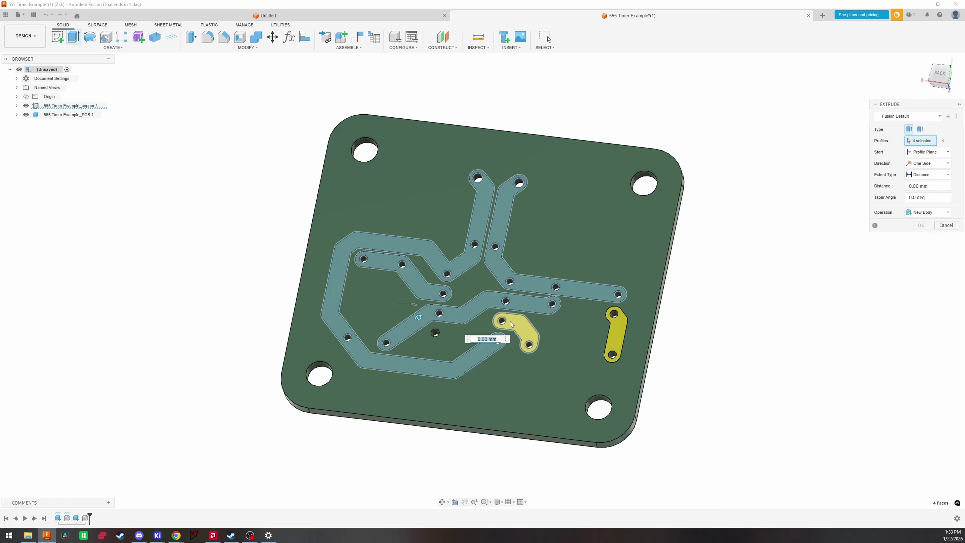
left_click(527, 328)
left_click(614, 314)
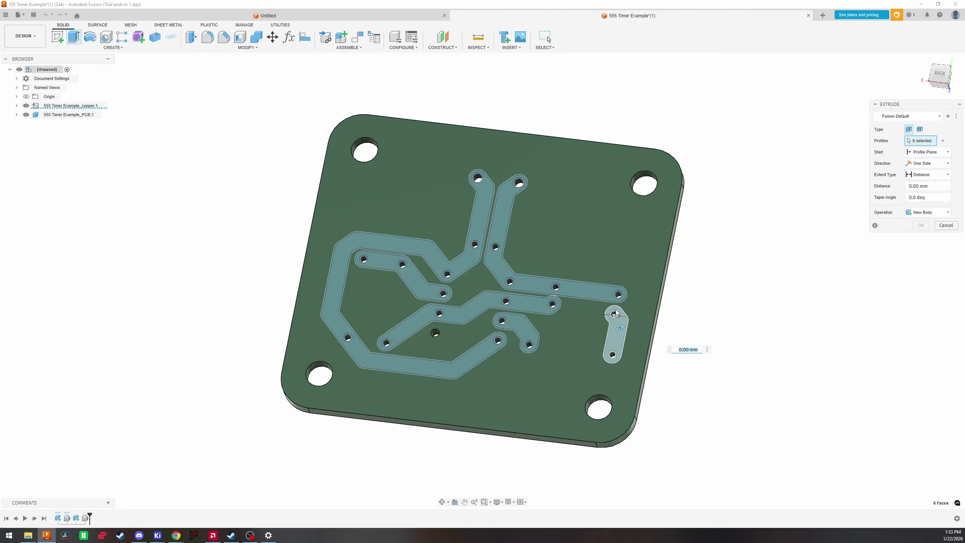
type(".6")
key("Return")
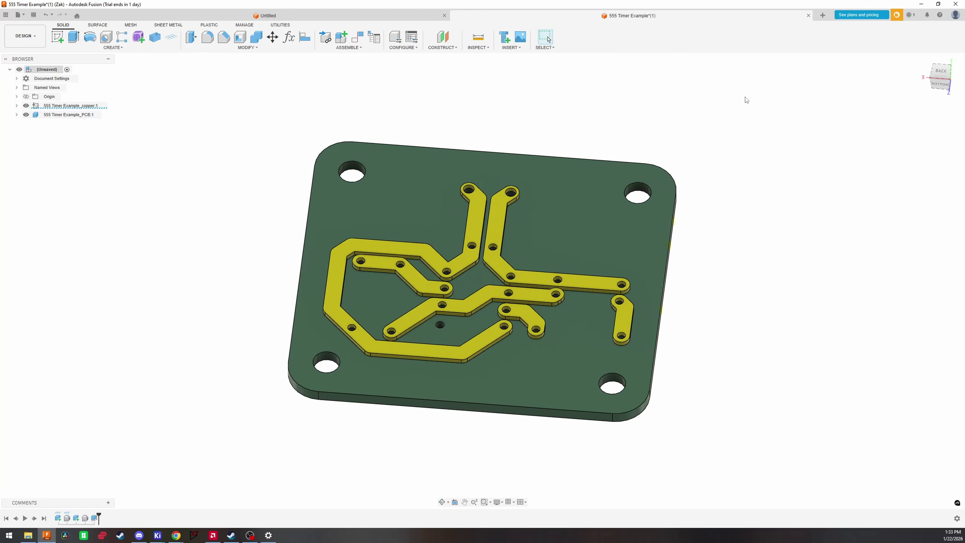
Combine the PCB body and all the extruded copper traces into a single body
left_click_drag(745, 97, 245, 437)
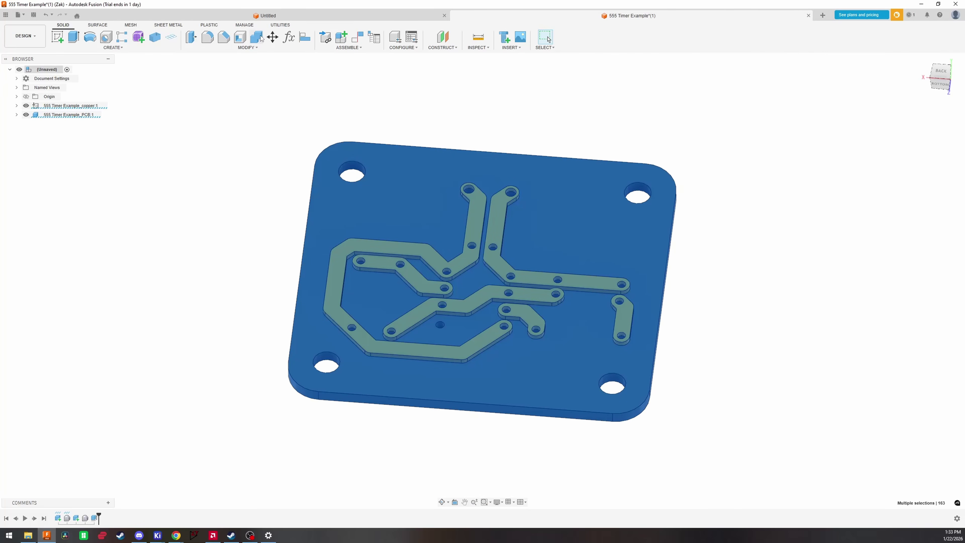
left_click(260, 36)
left_click(920, 173)
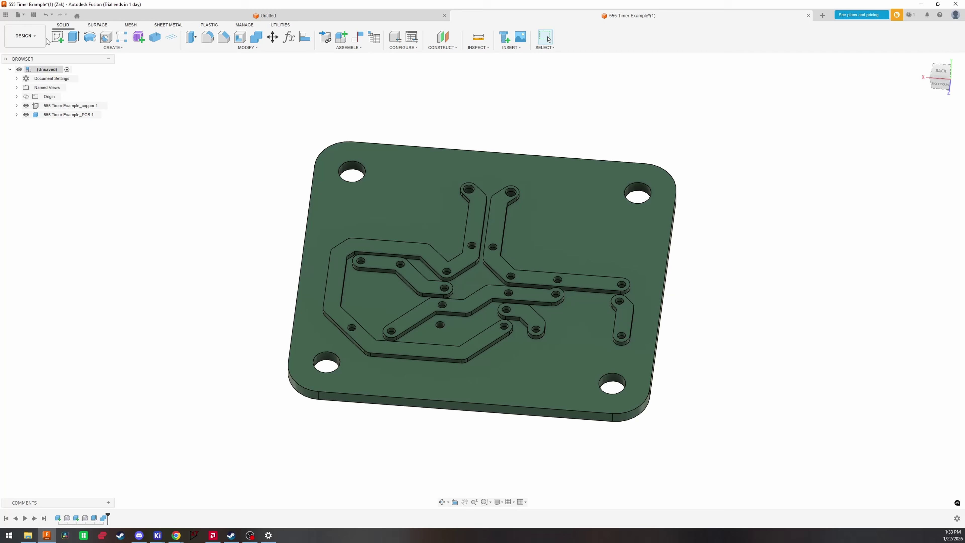
Send the combined board body to Bambu Studio in 3MF format for 3D printing and load its geometry data
left_click(18, 14)
left_click(46, 117)
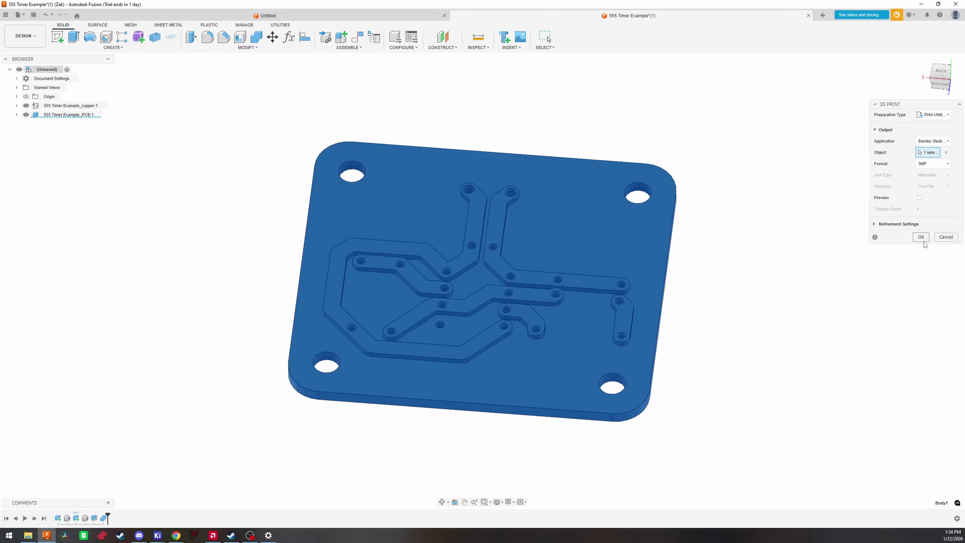
left_click(922, 240)
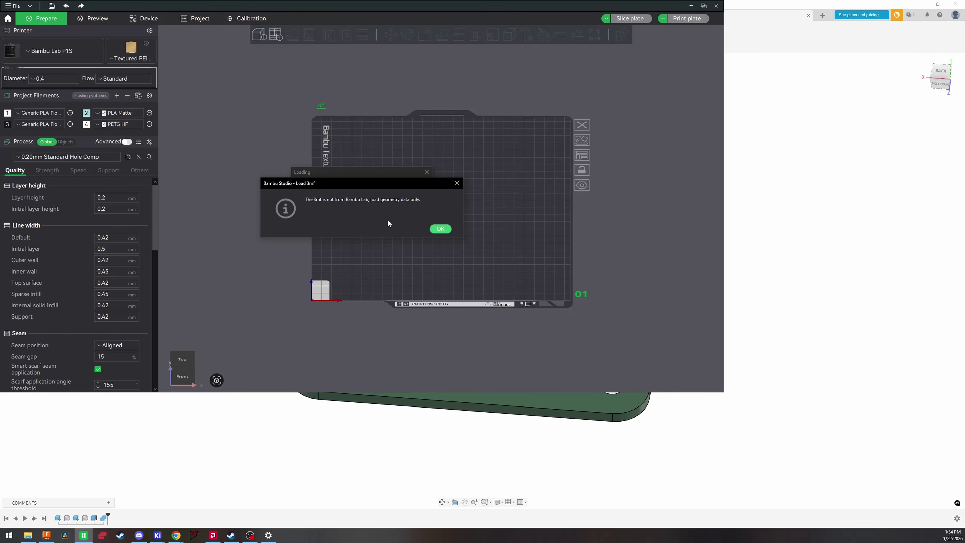
left_click(439, 229)
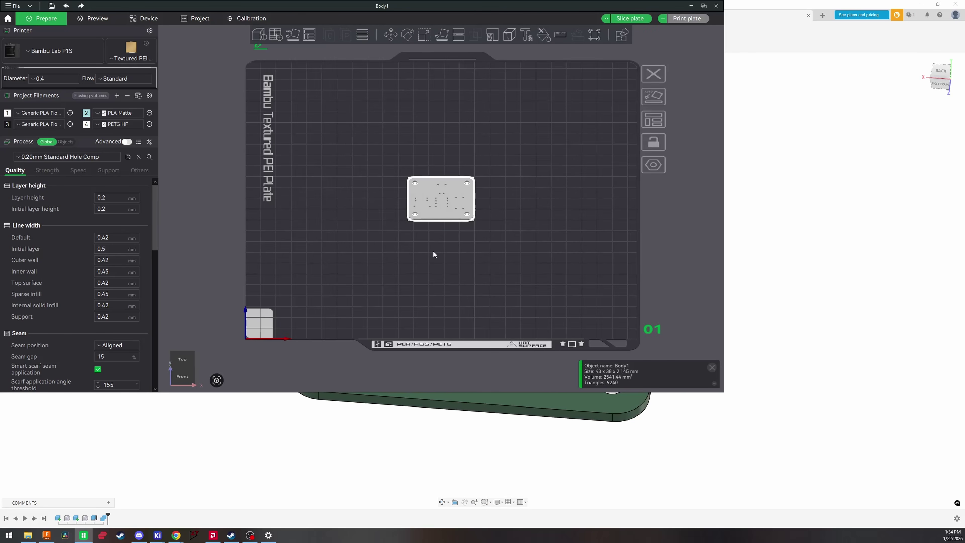
Lay the board on its flat face so the raised traces point up, and slice the plate
left_click(704, 5)
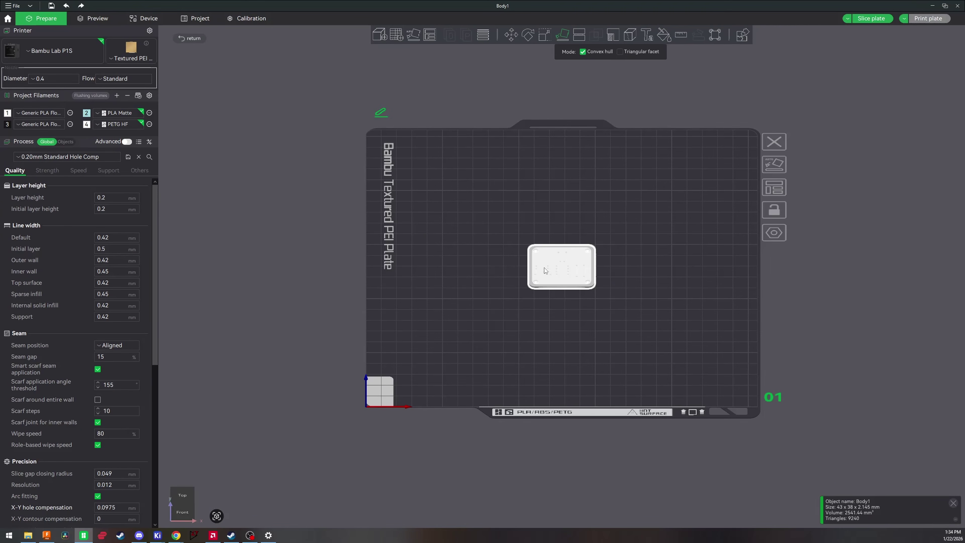
left_click(525, 271)
scroll(533, 272, "up", 8)
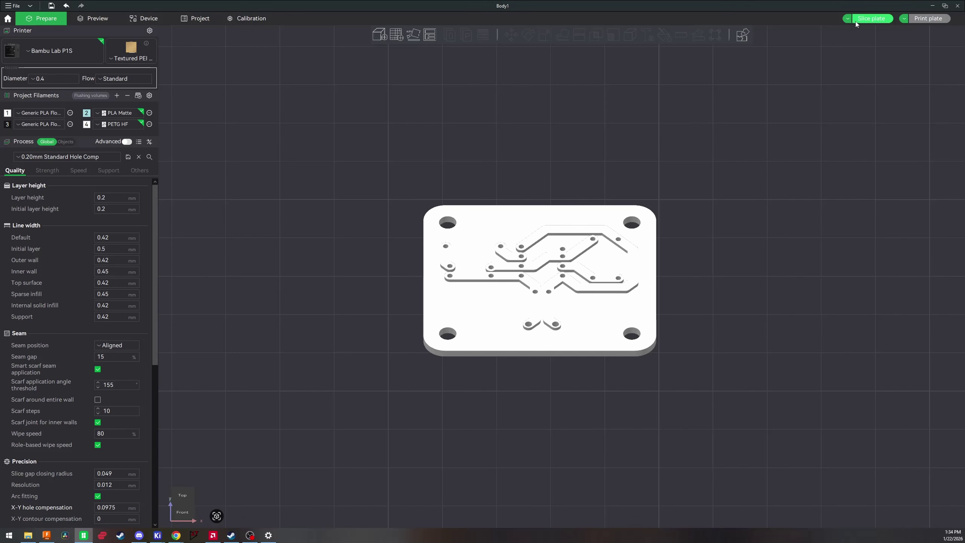
left_click(872, 18)
Examine the sliced preview of the board, checking the raised traces, pad holes and the gaps between them
scroll(524, 266, "up", 8)
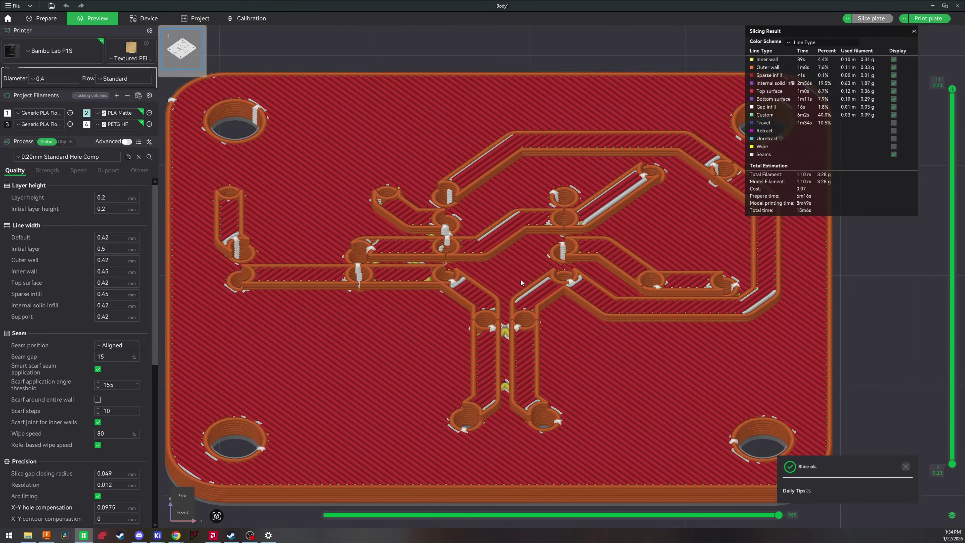
left_click_drag(521, 279, 351, 373)
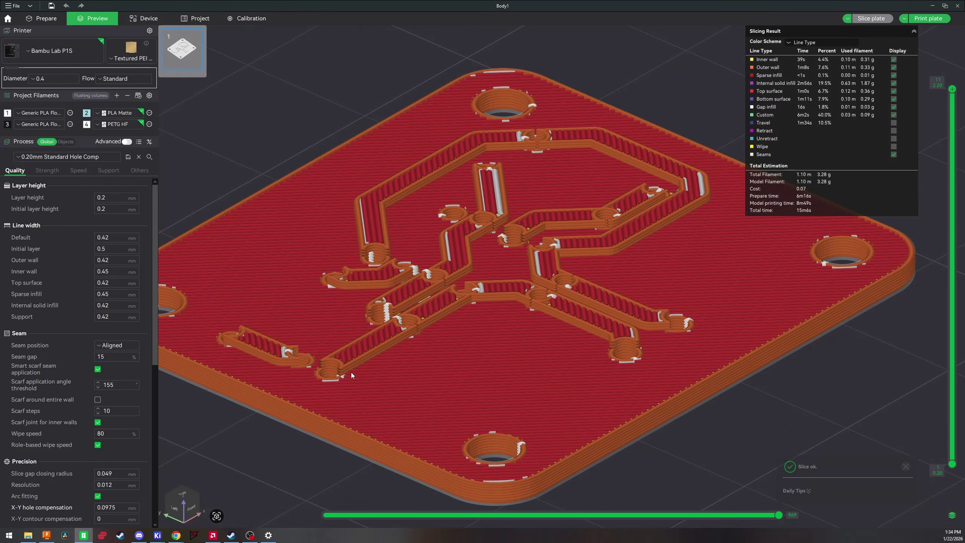
left_click_drag(421, 375, 432, 401)
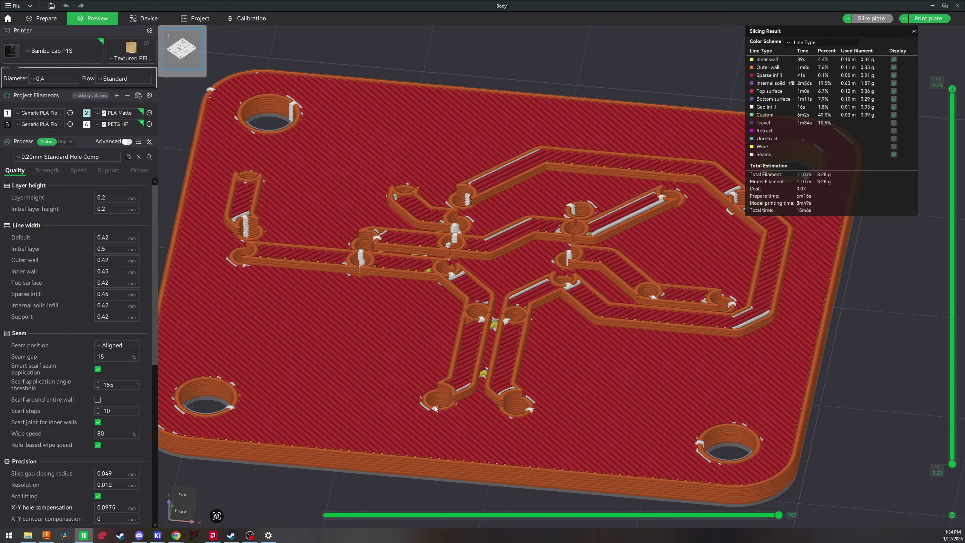
key("1")
scroll(429, 365, "up", 3)
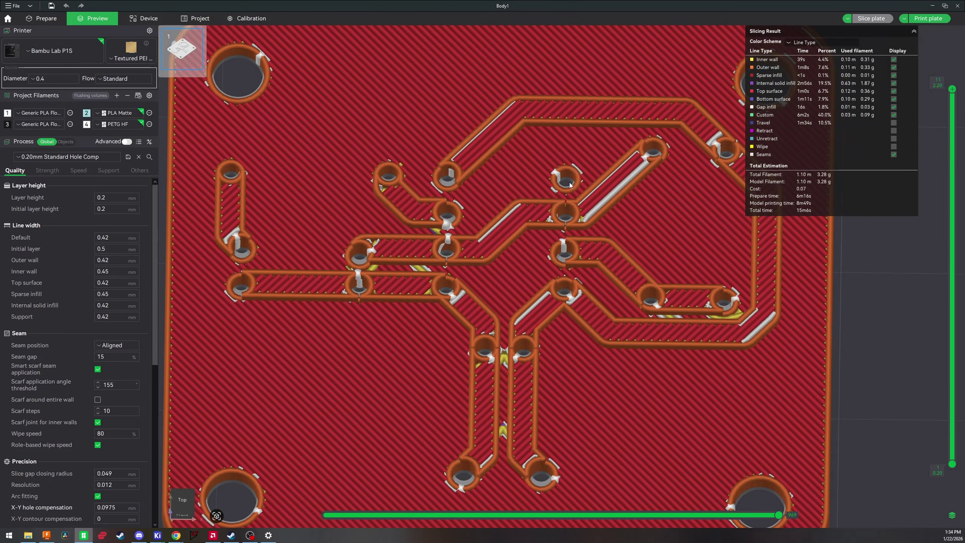
left_click_drag(570, 185, 656, 185)
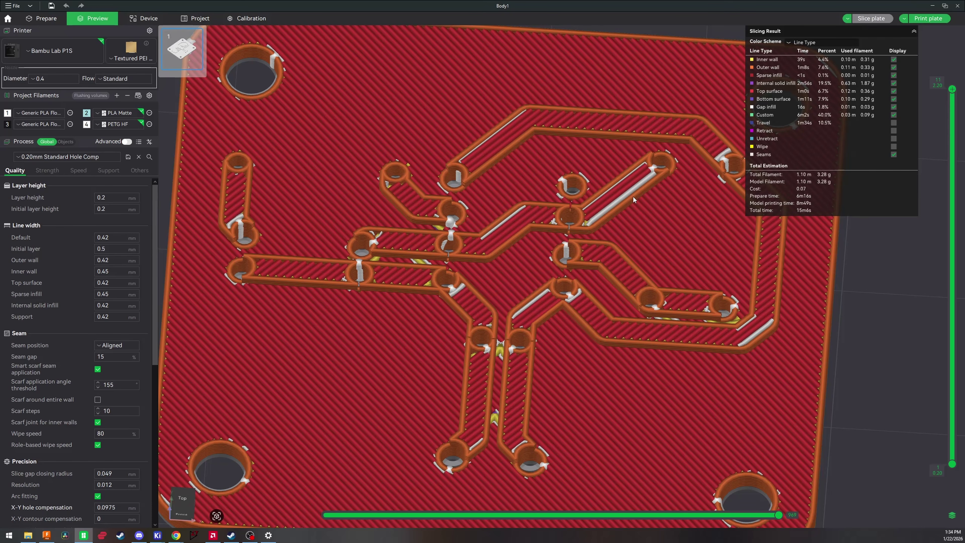
scroll(504, 250, "down", 6)
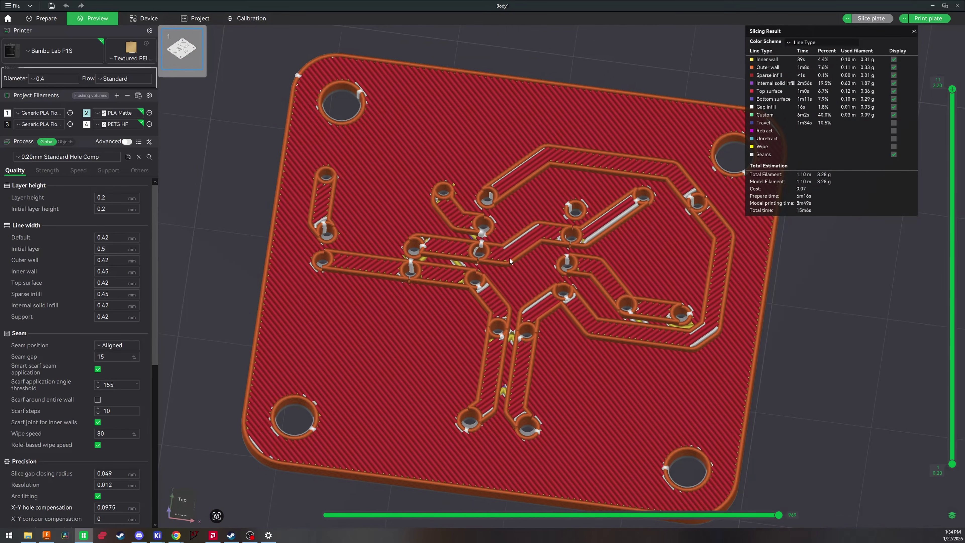
left_click_drag(509, 258, 463, 242)
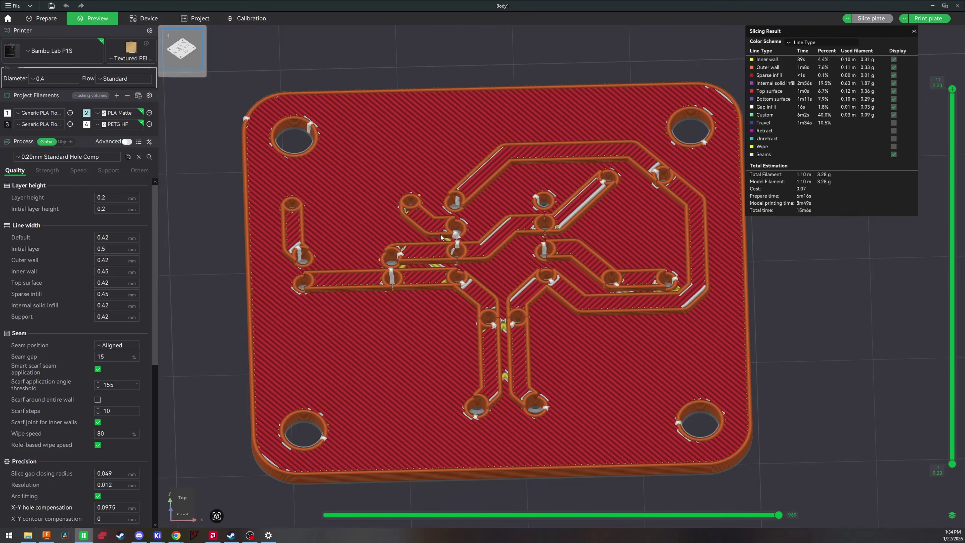
Change the wall generator to Arachne in the quality settings and slice the plate again
left_click(53, 78)
scroll(70, 283, "down", 7)
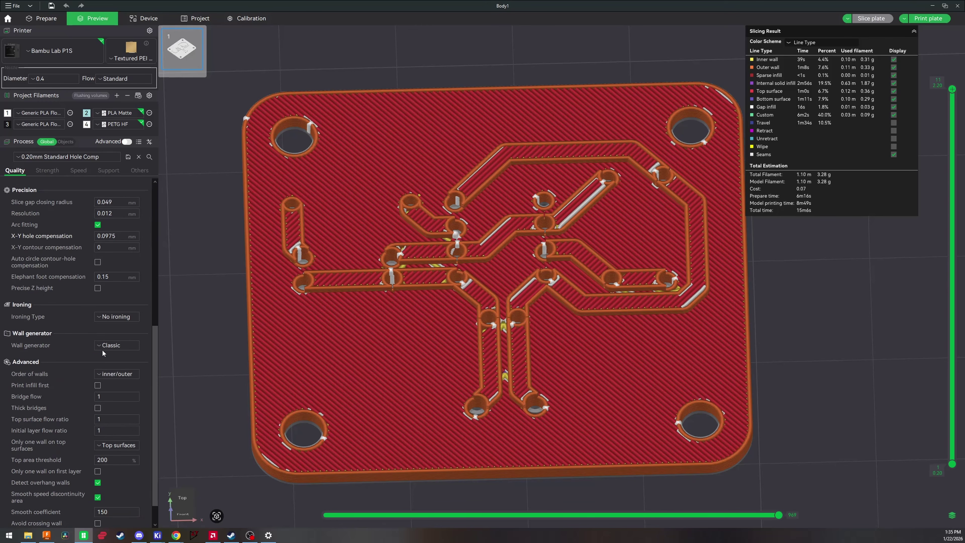
left_click(115, 347)
left_click(118, 366)
left_click(871, 19)
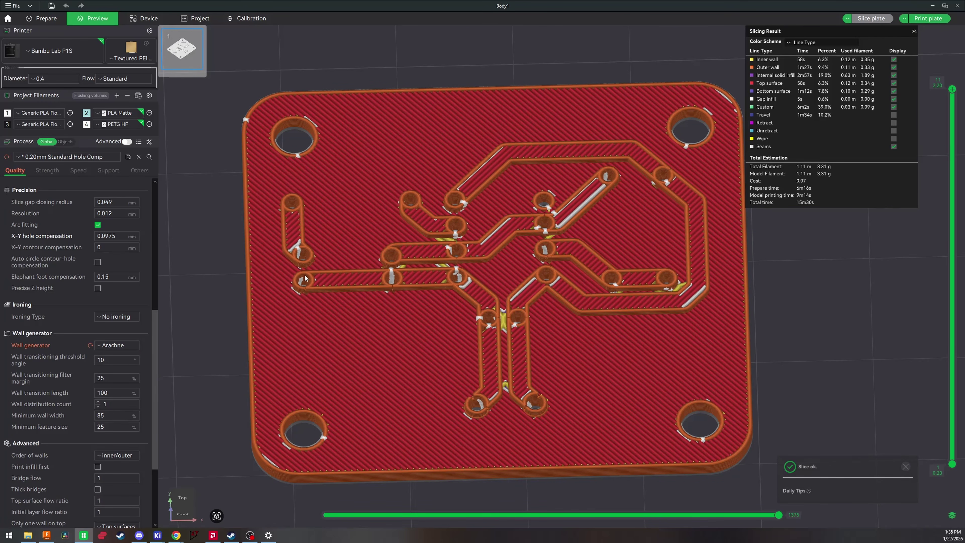
Set the top surface pattern to Rectilinear in the strength settings and slice the plate again
left_click(45, 171)
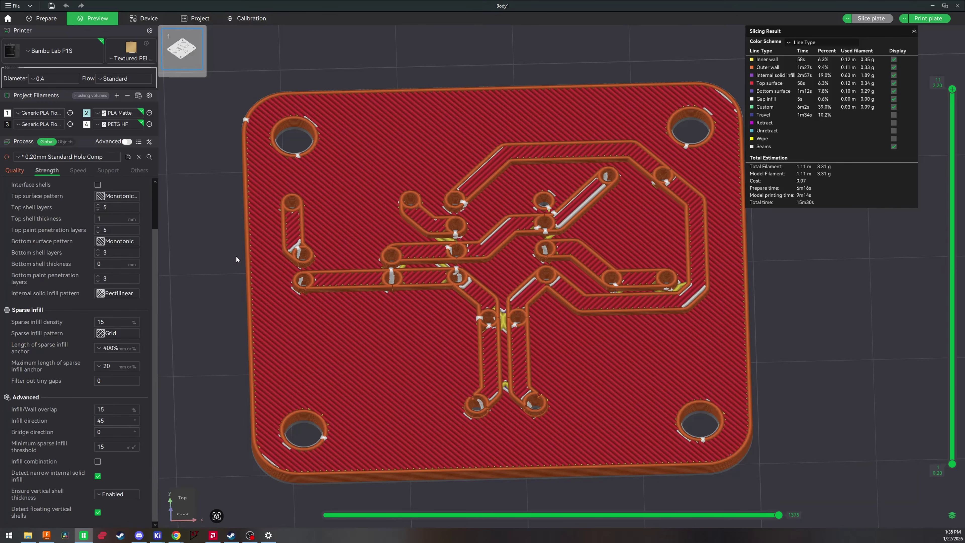
left_click_drag(236, 259, 213, 243)
left_click(118, 195)
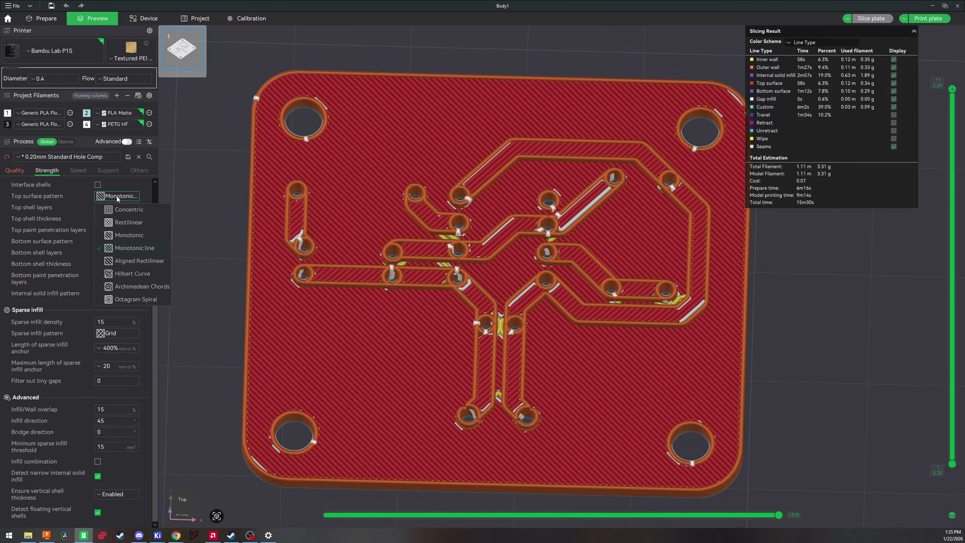
left_click(128, 226)
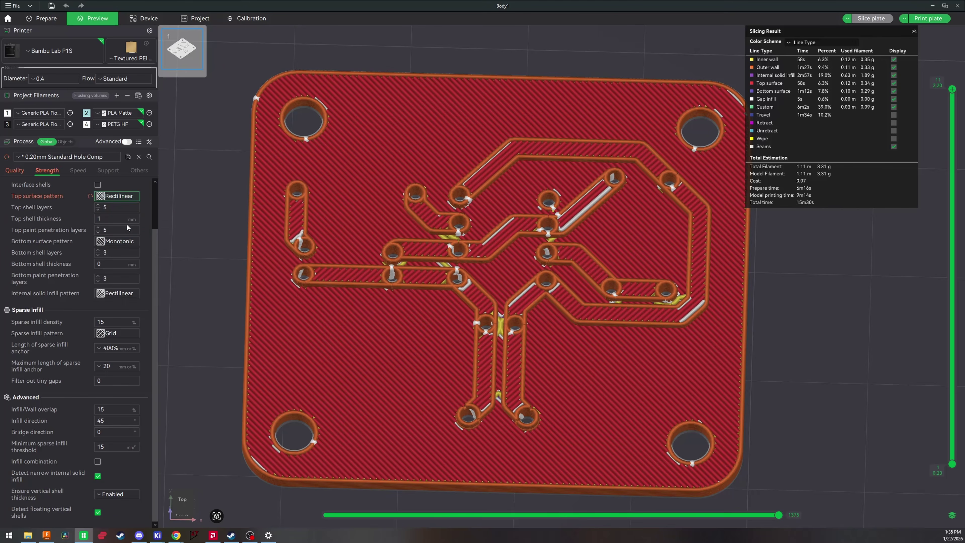
left_click(871, 18)
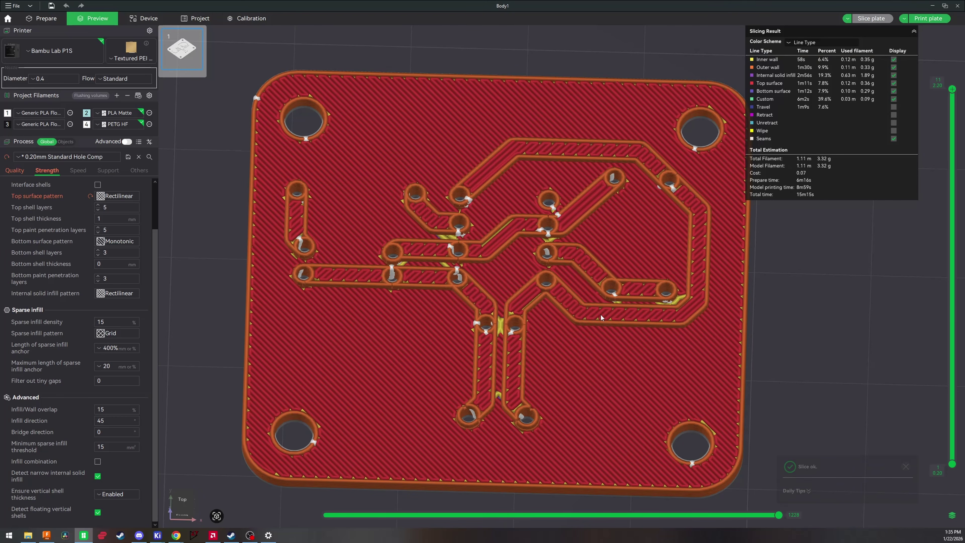
Check the new slice and send the print job to the Bambu P1S #1 printer with the A1 PLA filament
left_click_drag(737, 301, 782, 310)
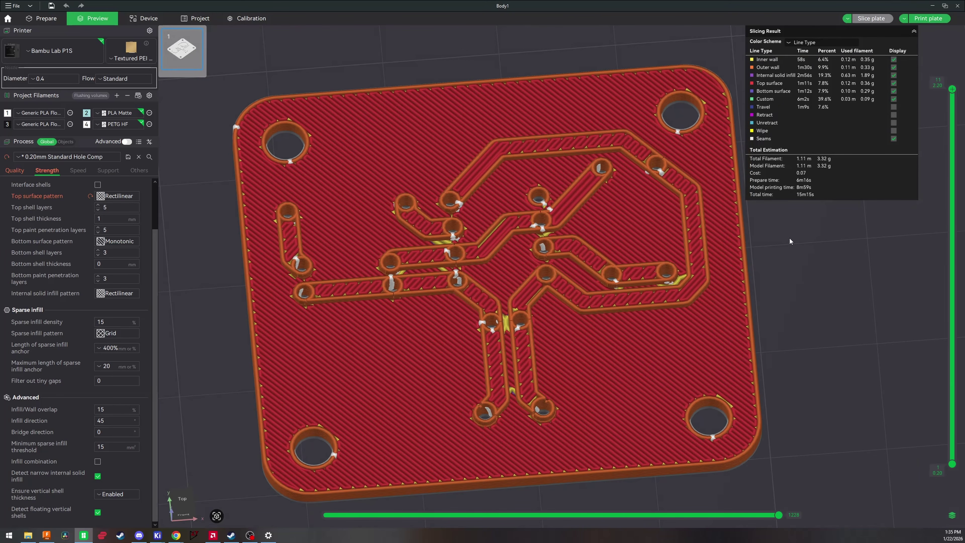
left_click(928, 18)
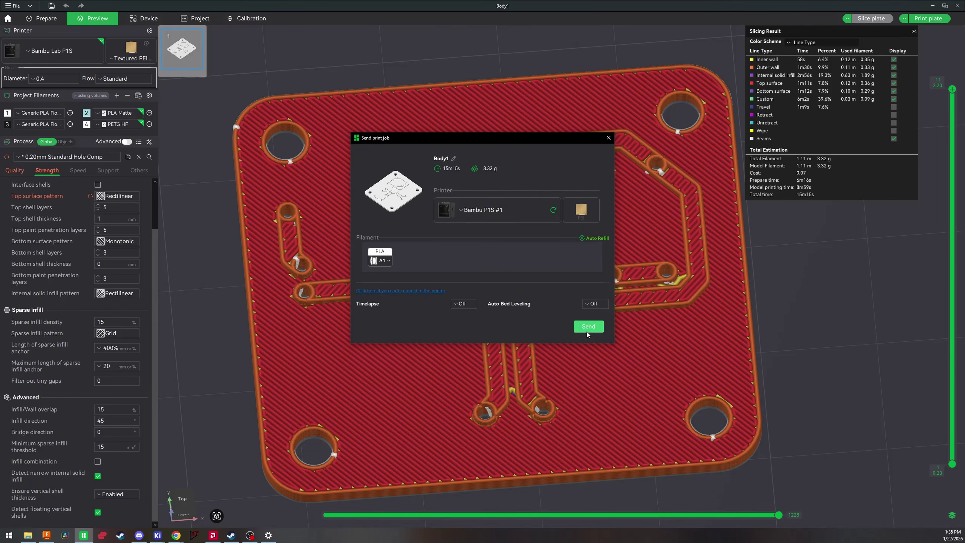
left_click(587, 331)
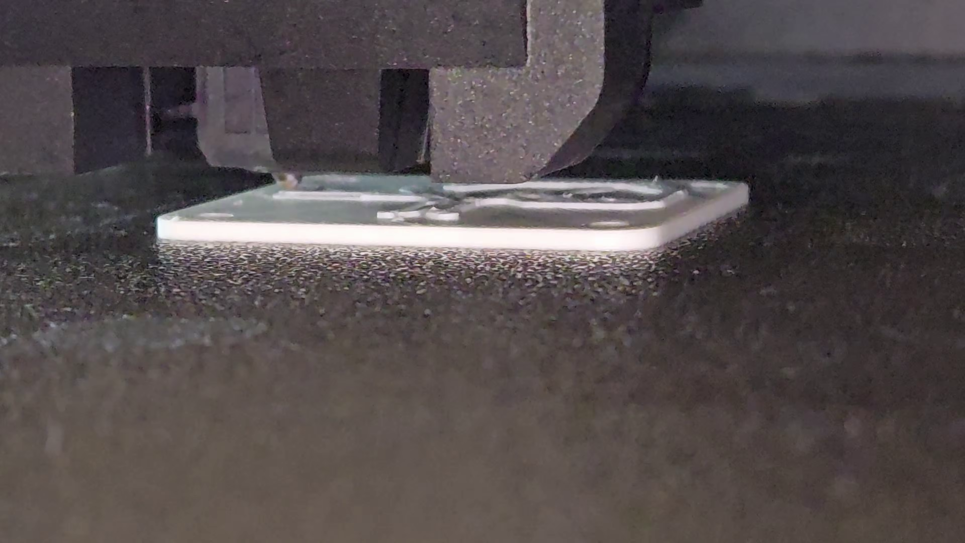